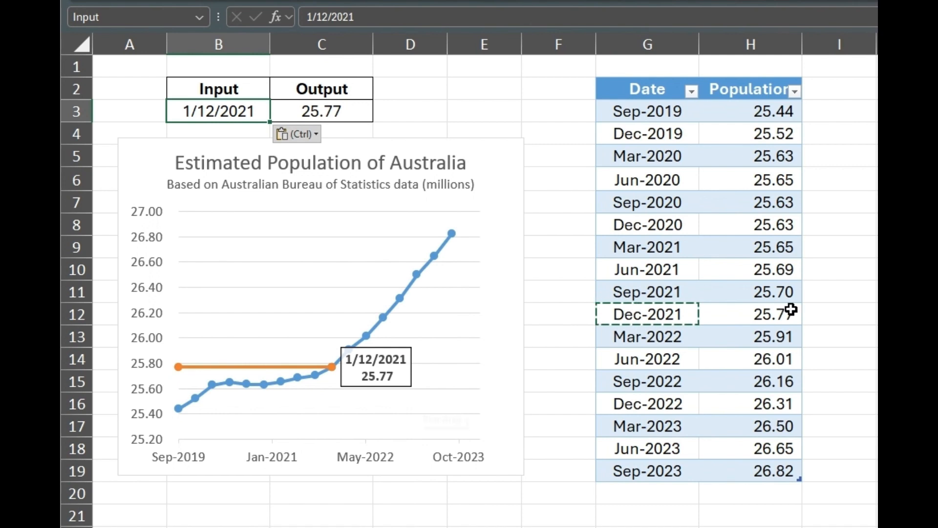
- Copy the Sep-2022 date from the table, paste it as a value into input cell B3, and clear the copy selection
click(647, 381)
key(ctrl+c)
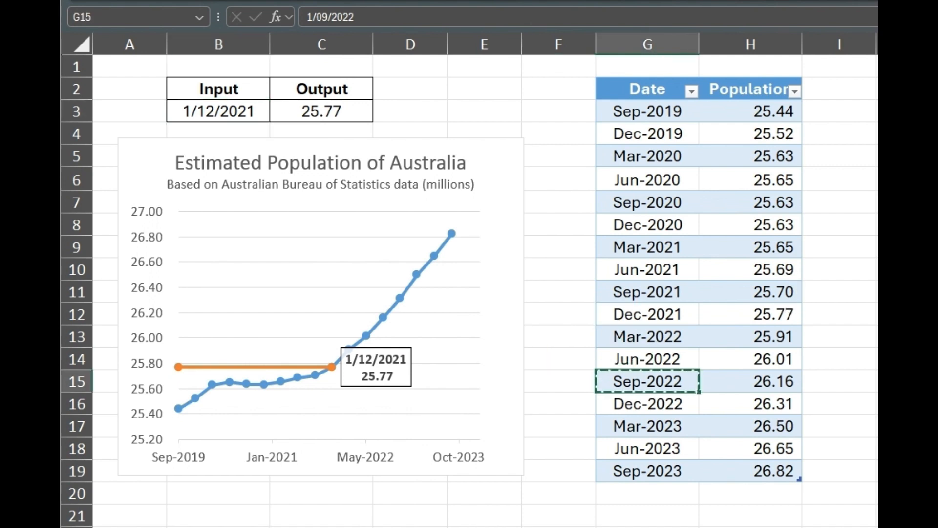
click(217, 112)
right_click(217, 115)
key(v)
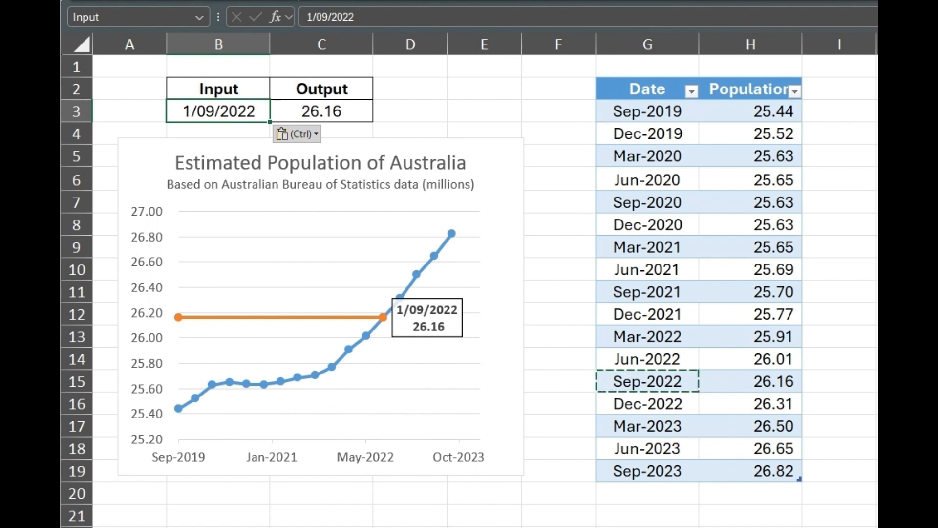
click(484, 88)
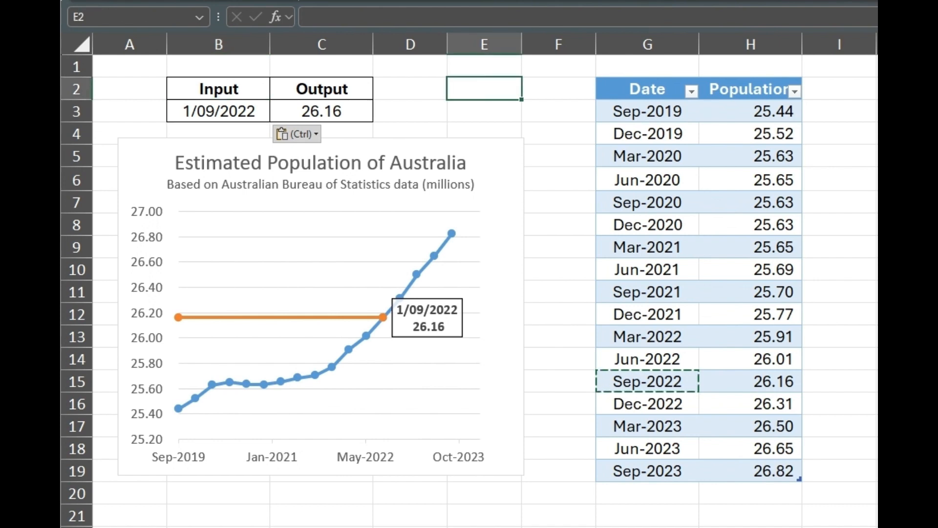
key(Escape)
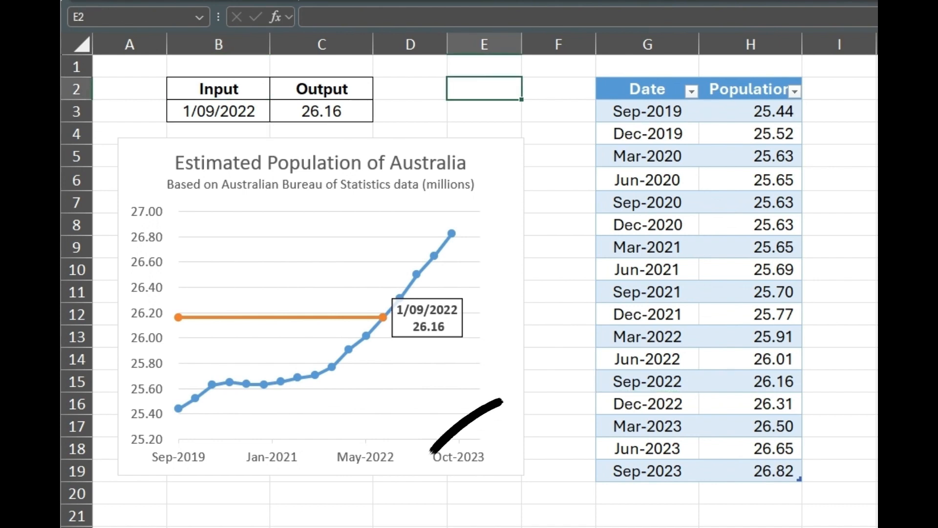
- Set the input date in B3 to 20/09/2022 and inspect the output formula in C3
click(218, 112)
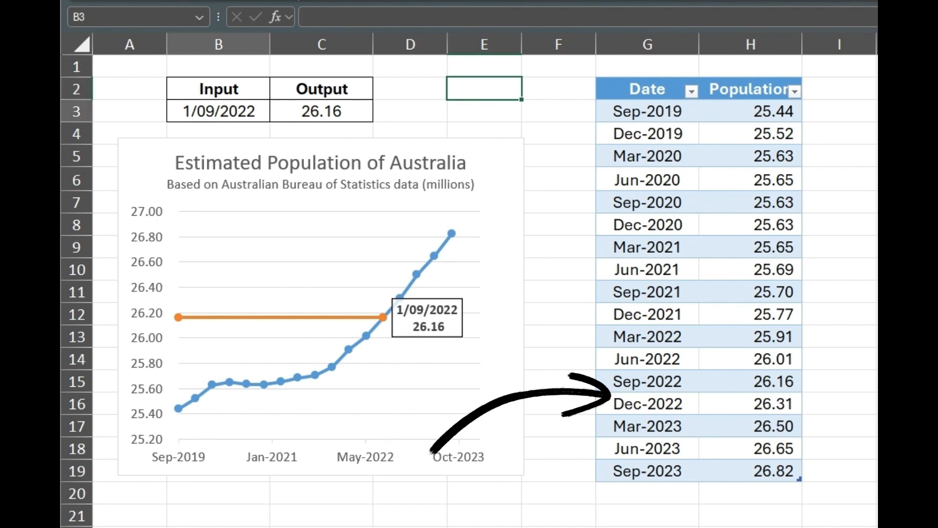
text(20/09/.)
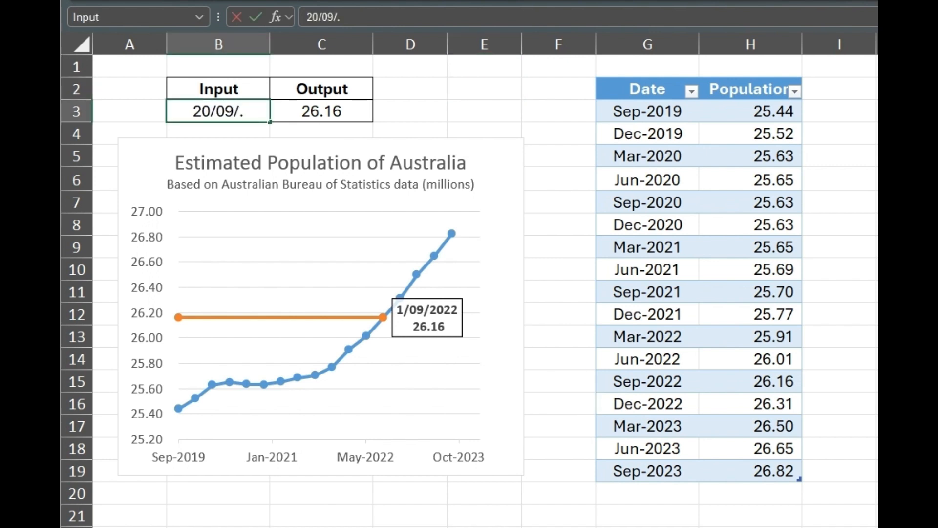
key(BackSpace)
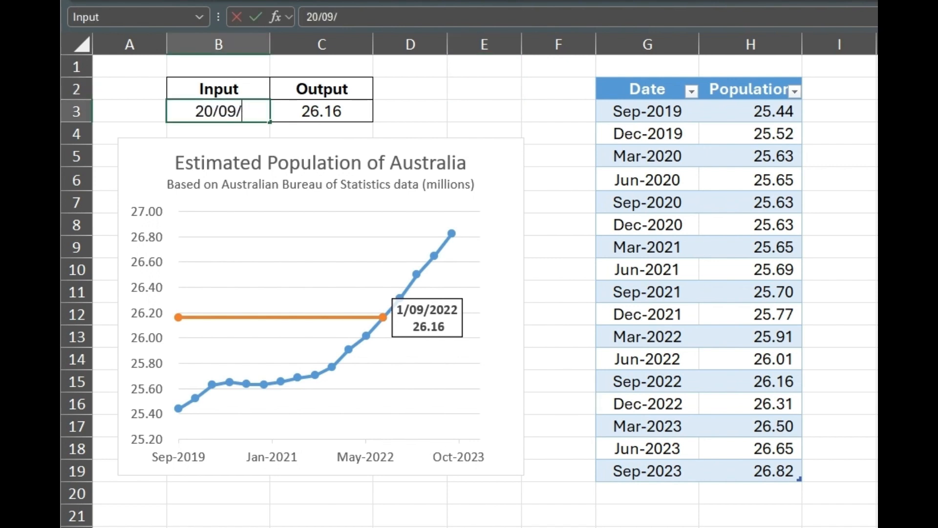
text(2022)
key(Return)
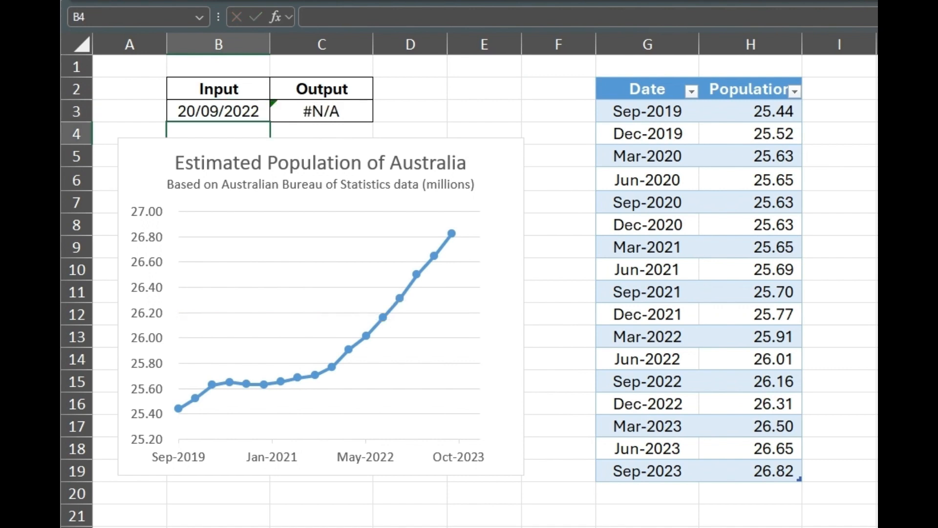
click(322, 111)
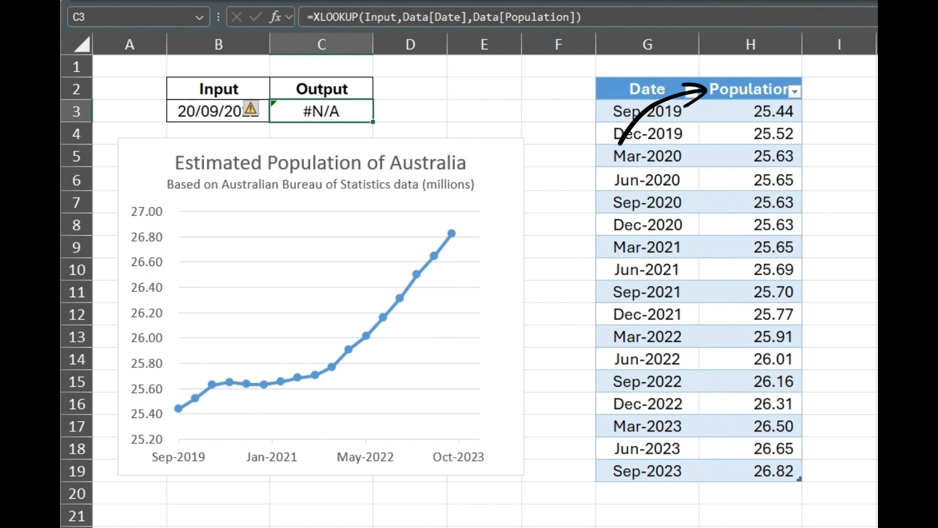
click(484, 88)
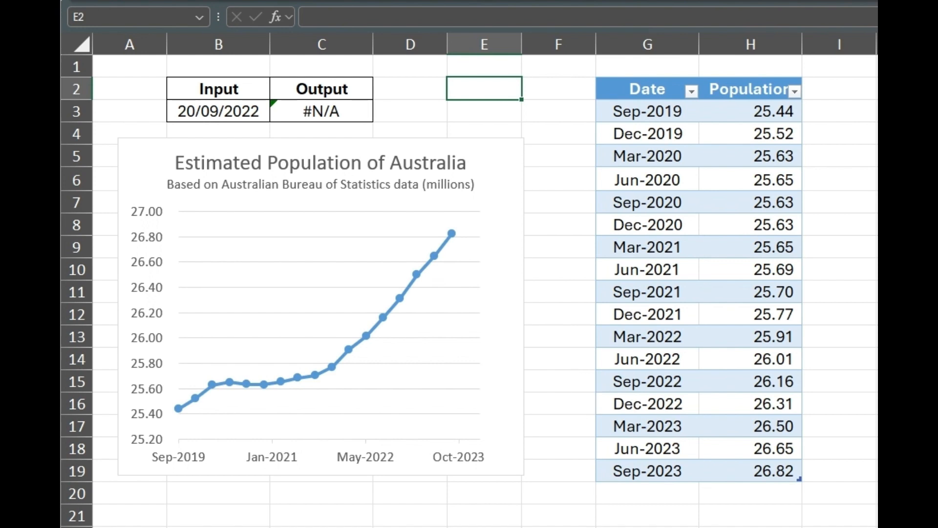
- Switch to ChatGPT, request a linear interpolation formula returning Population from the Data table for the date in B3, and copy the formula
key(alt+Tab)
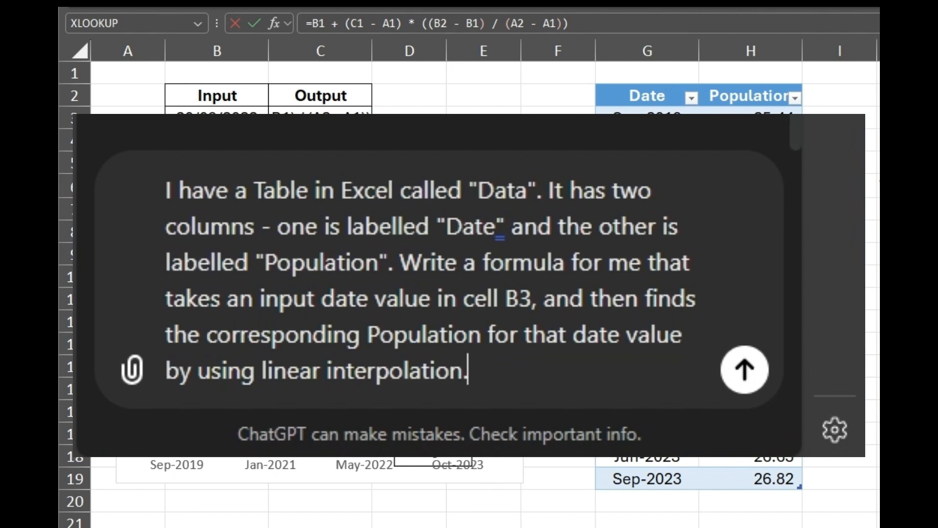
key(Return)
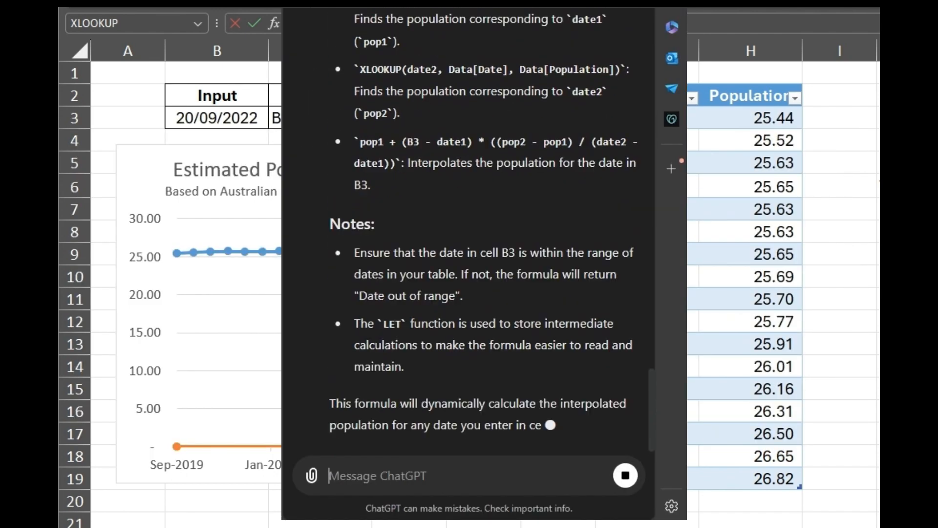
scroll(469, 234, up, 7)
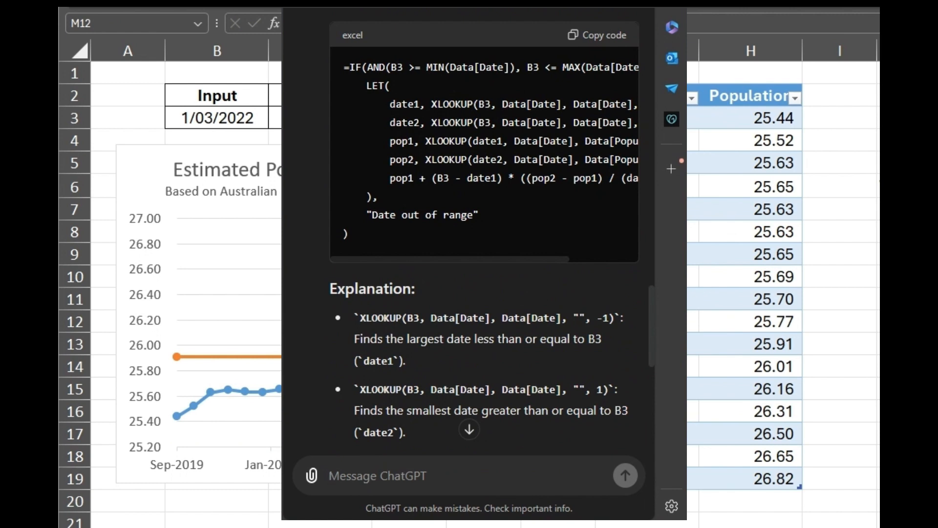
click(596, 34)
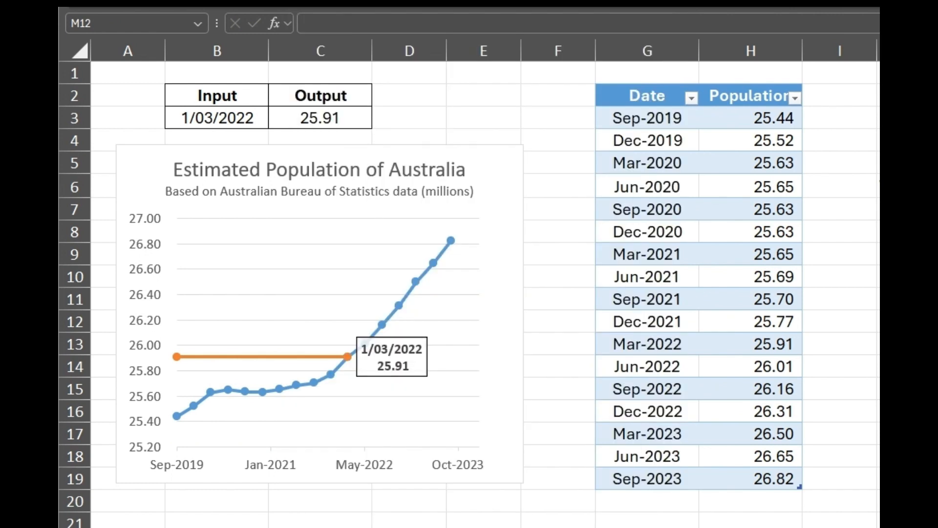
- Try to replace the lookup formula in output cell C3 with the copied LET interpolation formula
click(320, 117)
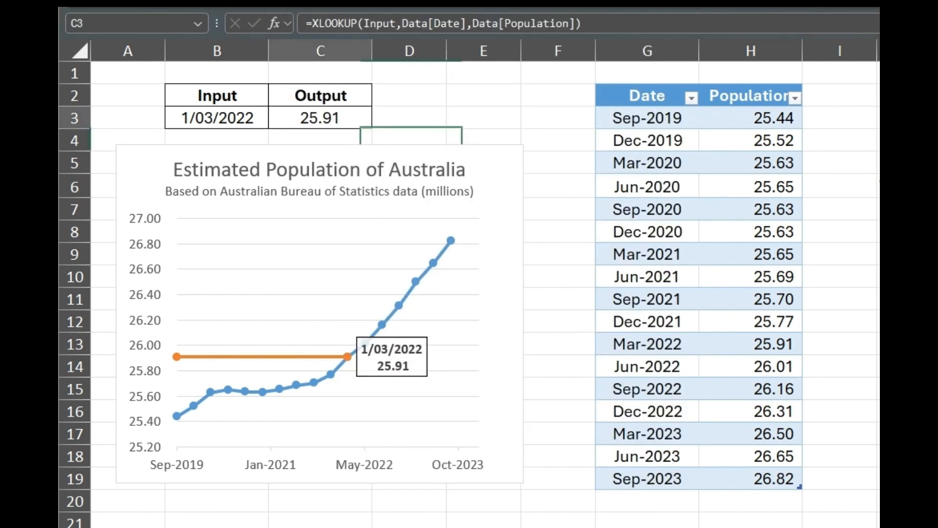
key(F2)
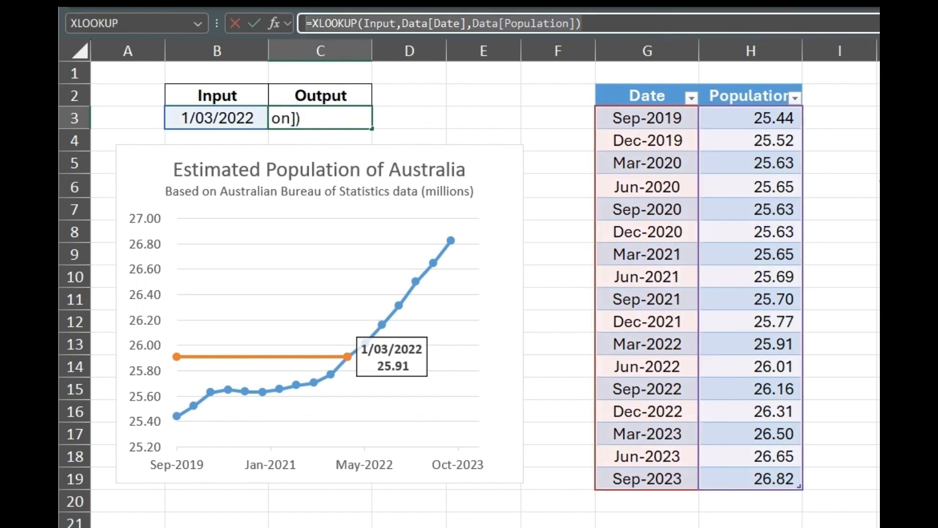
key(ctrl+v)
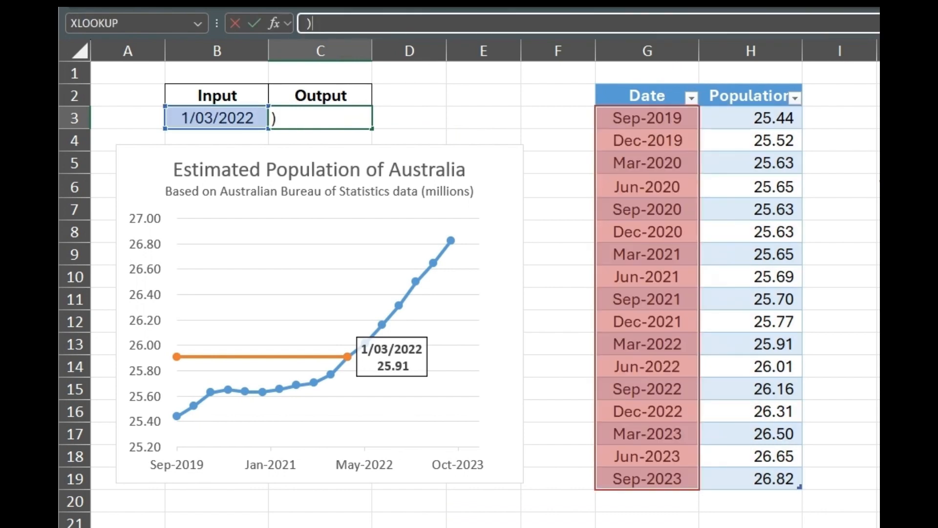
key(Return)
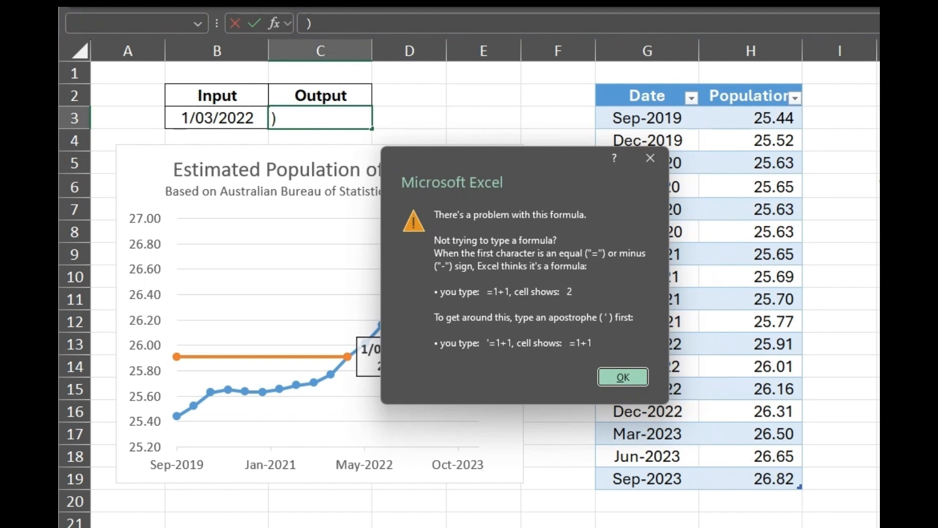
key(Return)
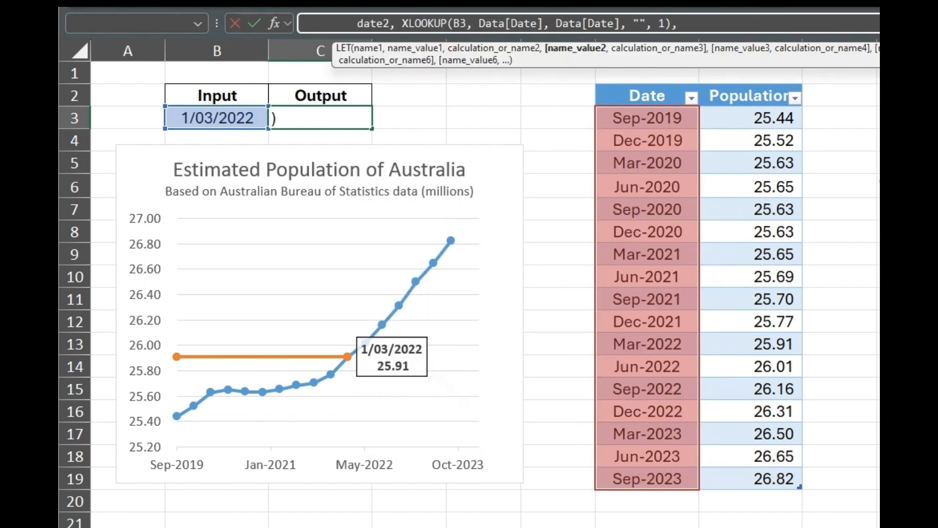
- Expand the formula bar to show the whole formula, end it with a closing parenthesis on its own line, and examine the interpolation expression
drag(846, 37, 846, 165)
click(454, 152)
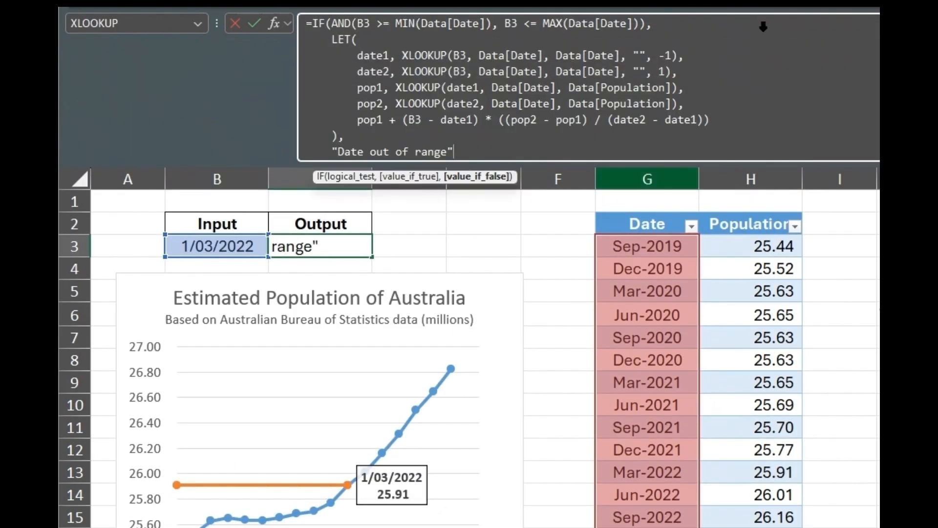
key(alt+Return)
text())
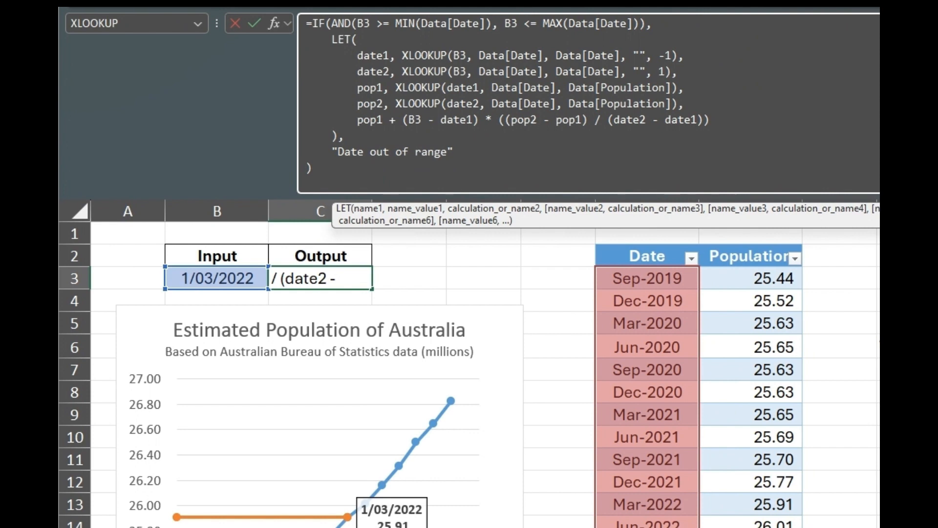
drag(351, 120, 711, 122)
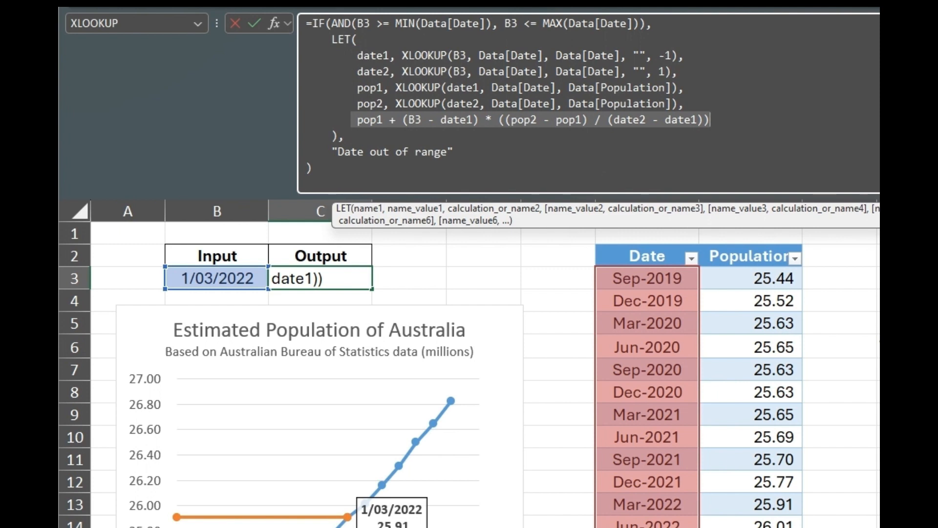
drag(568, 104, 672, 104)
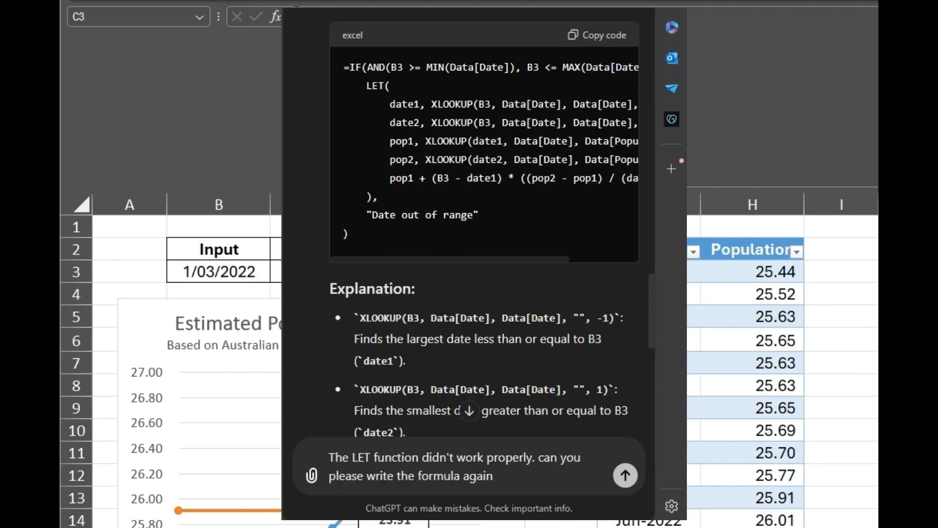
- Tell ChatGPT that the LET function didn't work properly, ask it to write the formula again, and copy the revised formula
key(Return)
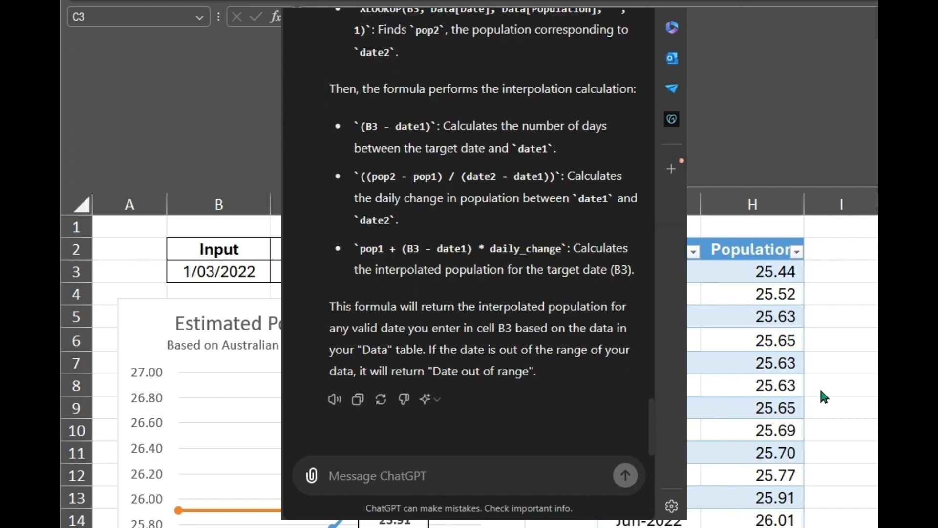
scroll(513, 393, up, 5)
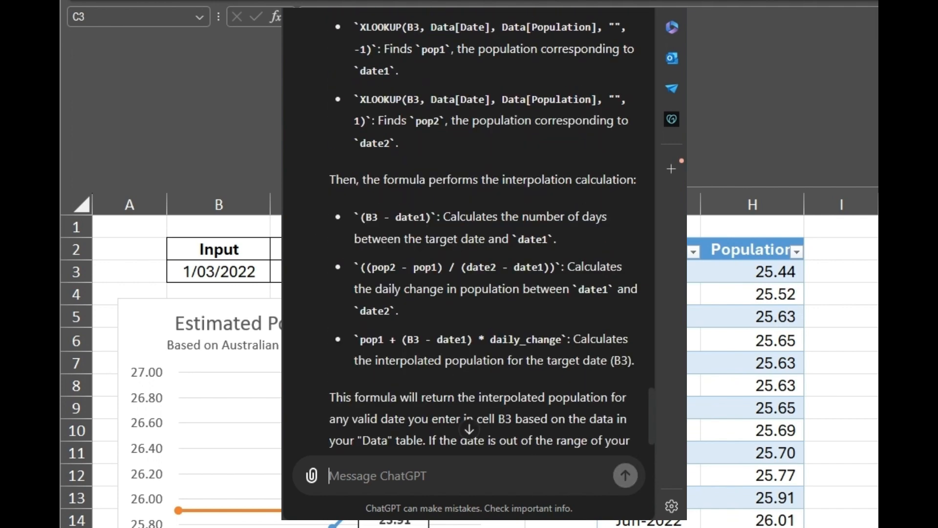
scroll(483, 244, up, 3)
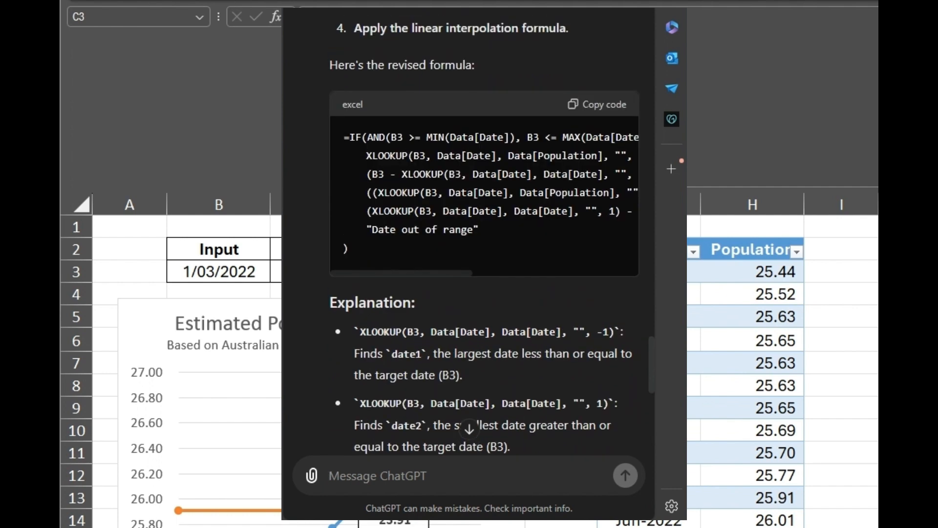
click(597, 104)
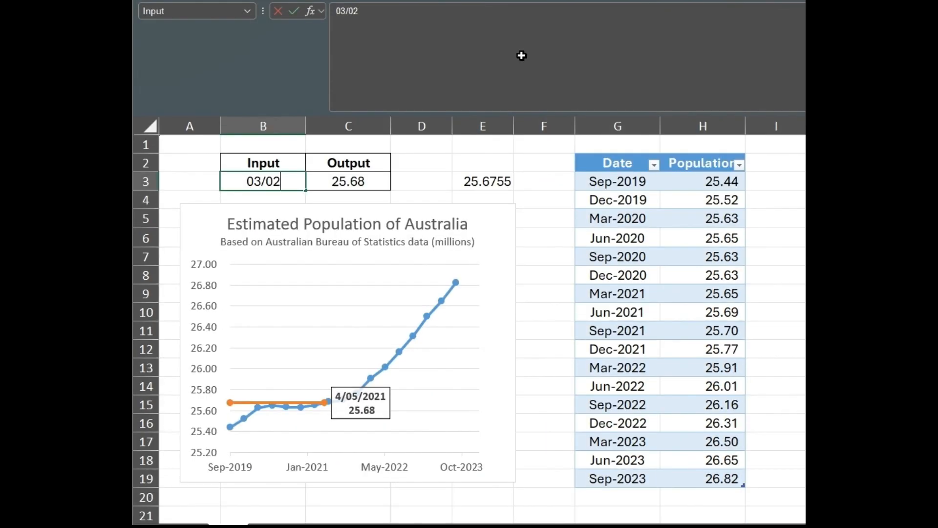
- Test the revised formula by entering 3/02/2023 in B3, and with the table's Sep-2022 date pasted there as a value
text(/2023)
key(Return)
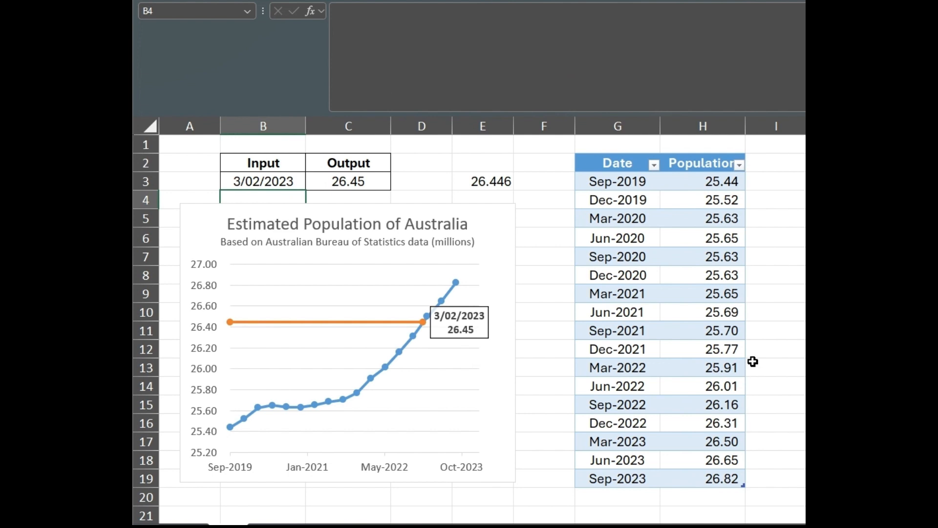
click(617, 404)
key(ctrl+c)
right_click(277, 182)
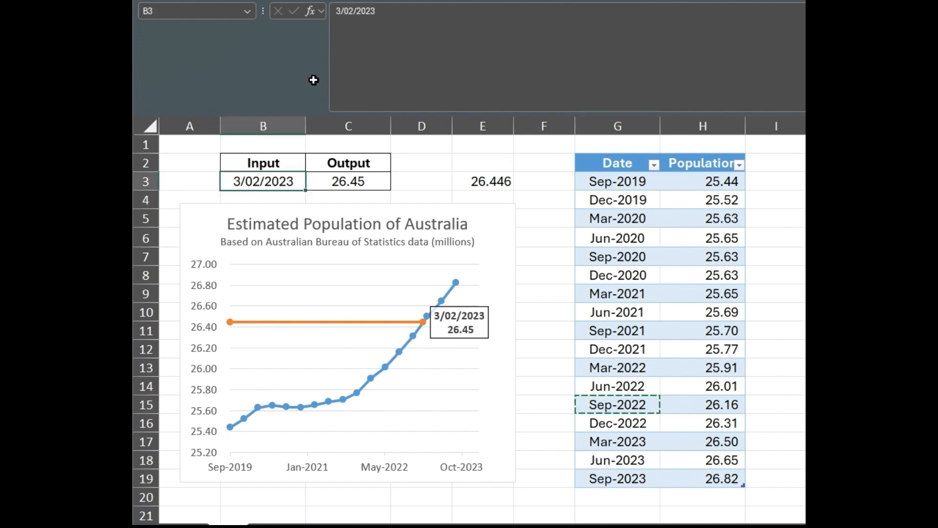
key(v)
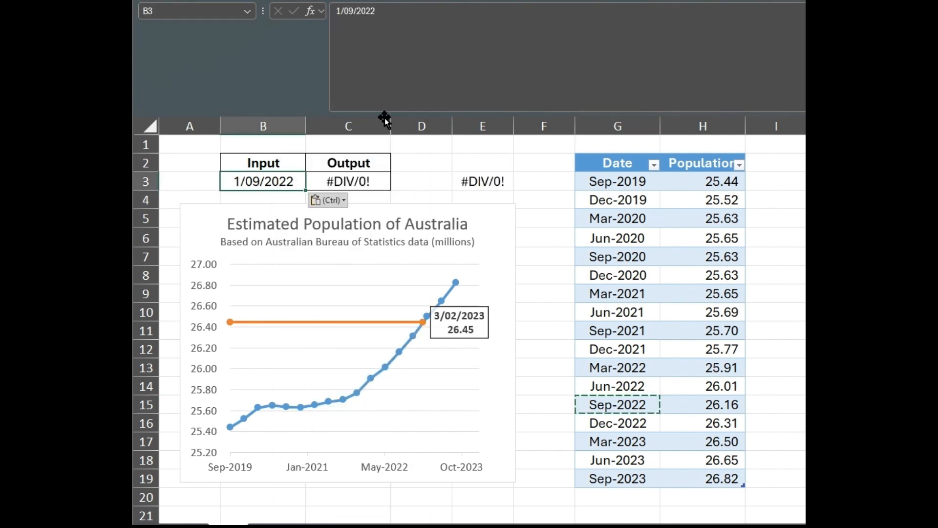
- Inspect the interpolation formula in cell E3
key(Right)
key(Right)
key(Right)
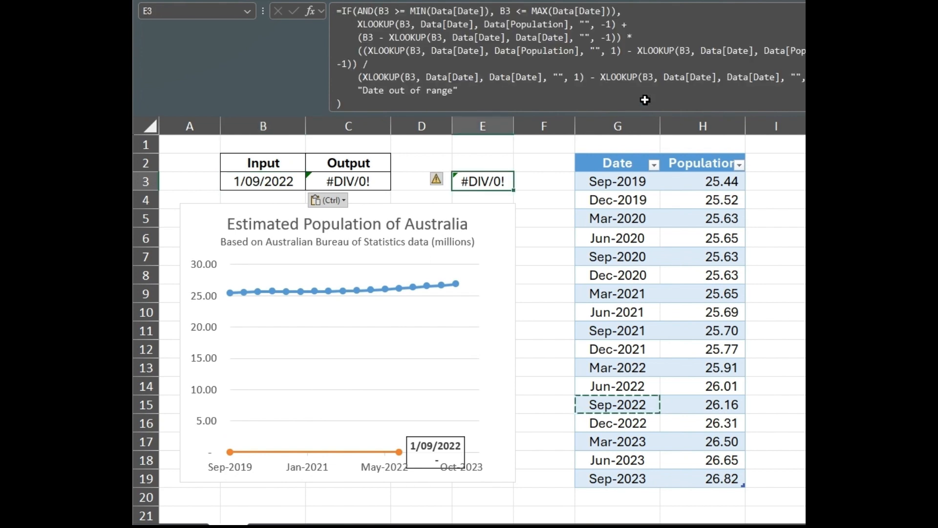
- Switch to ChatGPT, ask it to make the formula also calculate correctly for dates matching existing data points, and copy the improved formula
key(alt+Tab)
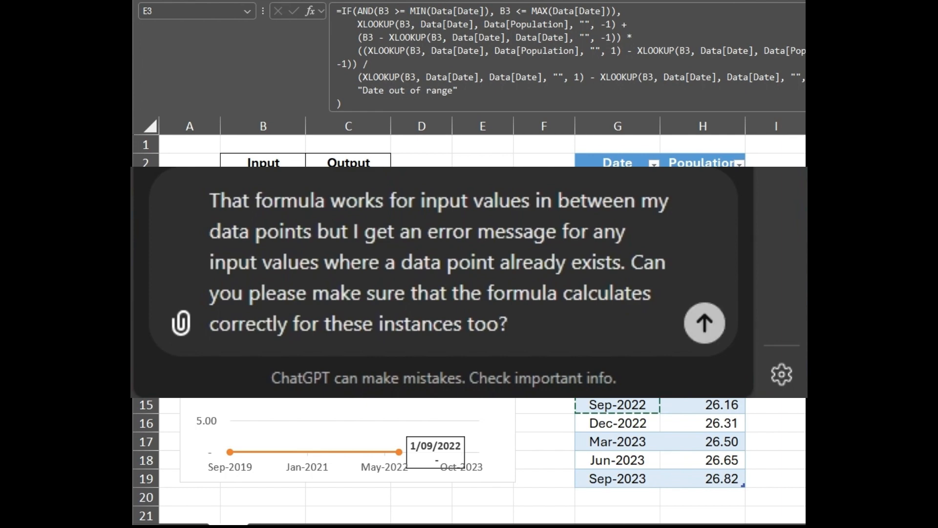
key(Return)
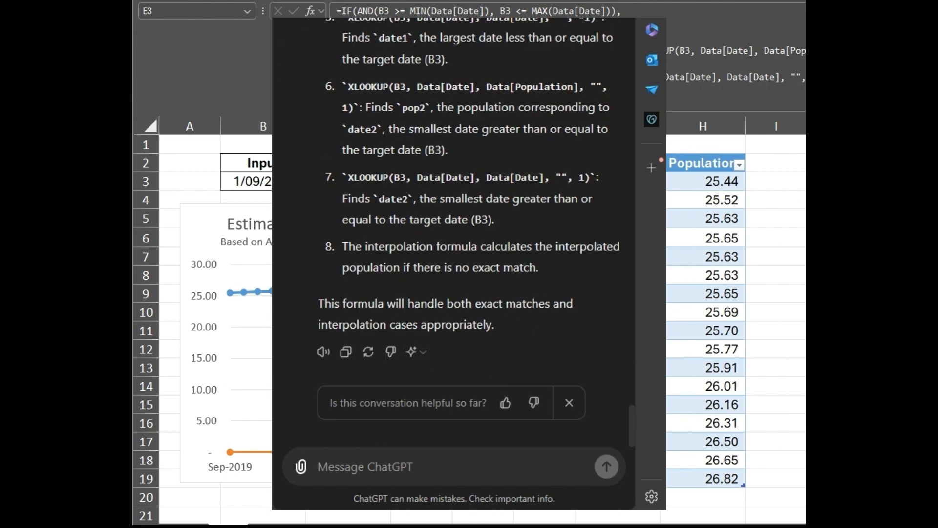
scroll(454, 419, up, 10)
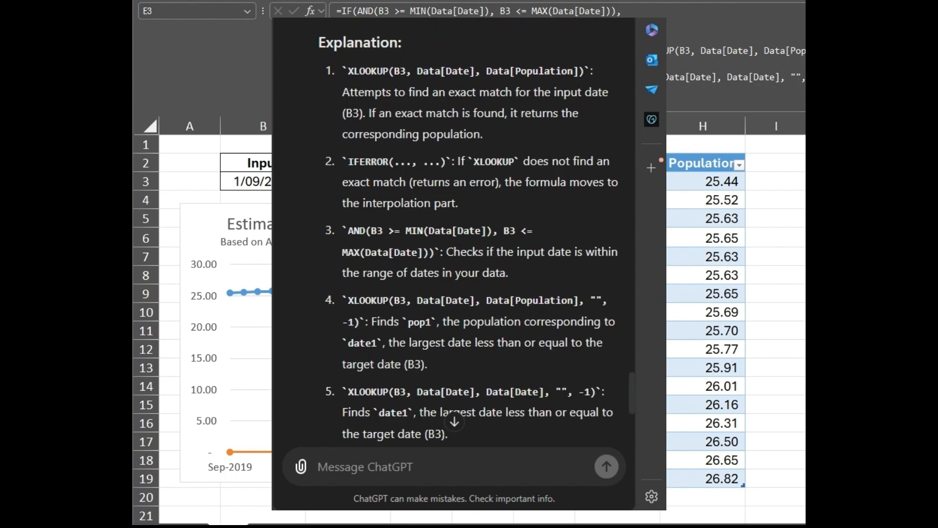
click(581, 95)
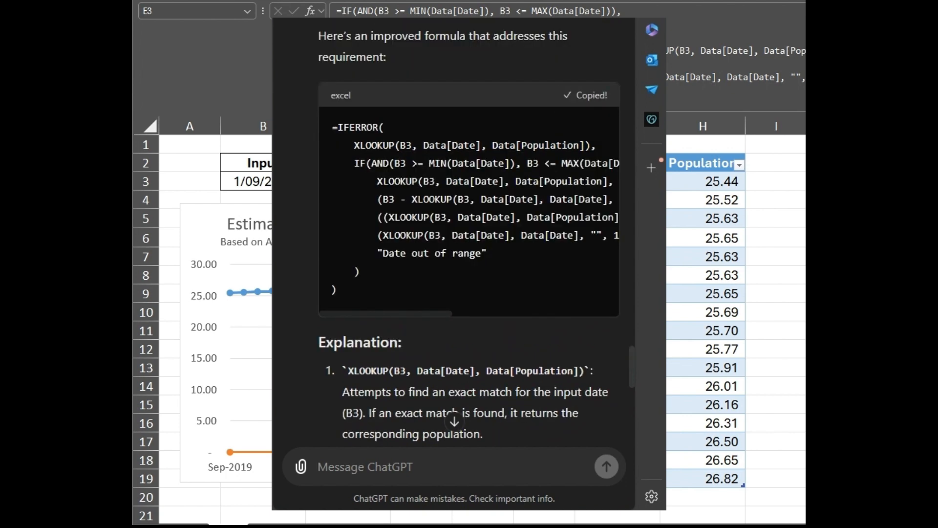
- Switch to Excel, clear the duplicate formula from cell E3, and replace the formula in output cell C3 with the copied IFERROR version
key(alt+Tab)
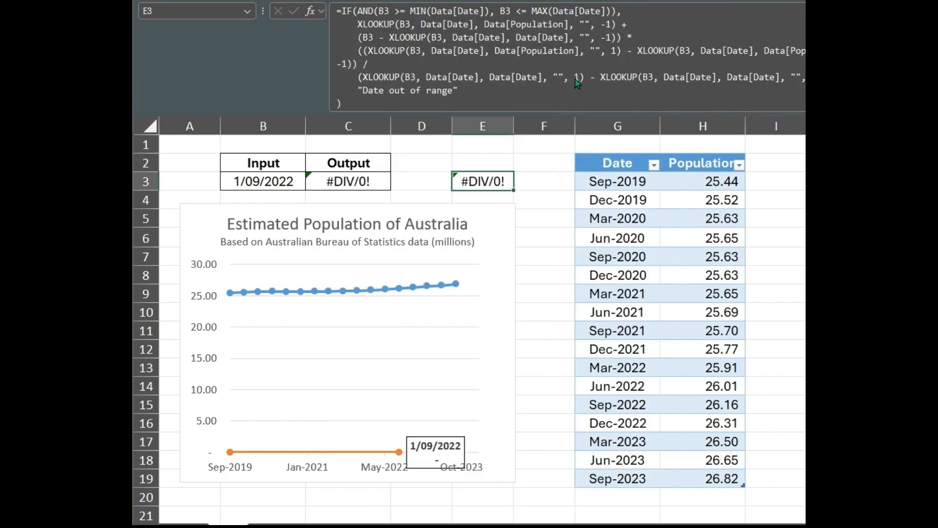
key(Delete)
key(Left)
key(Left)
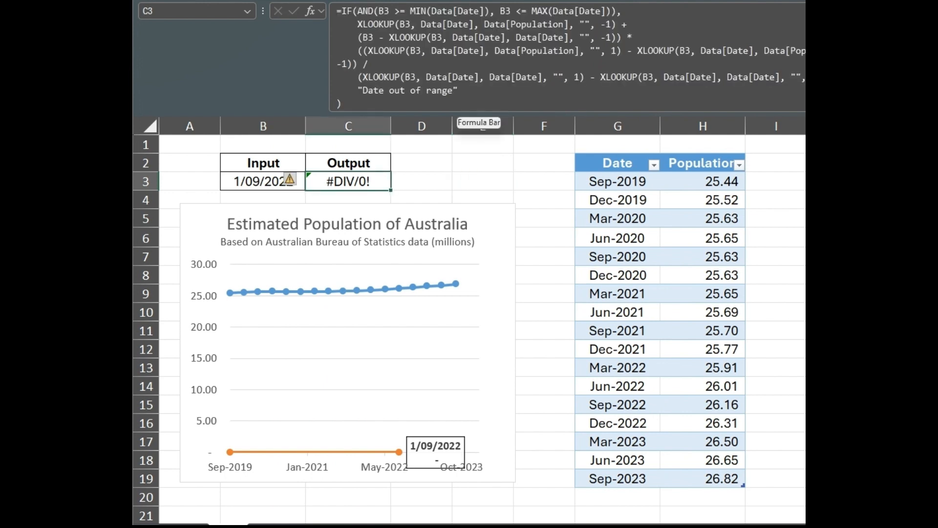
click(458, 95)
key(ctrl+a)
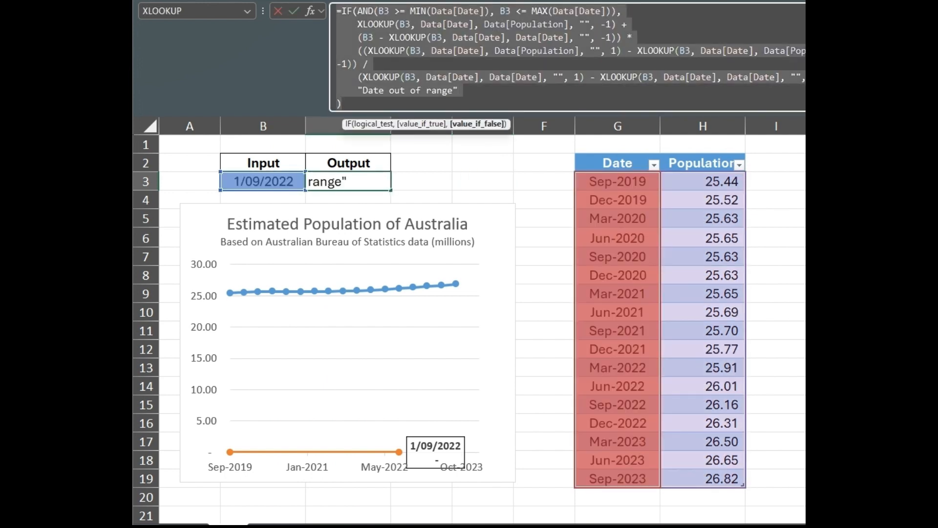
key(ctrl+v)
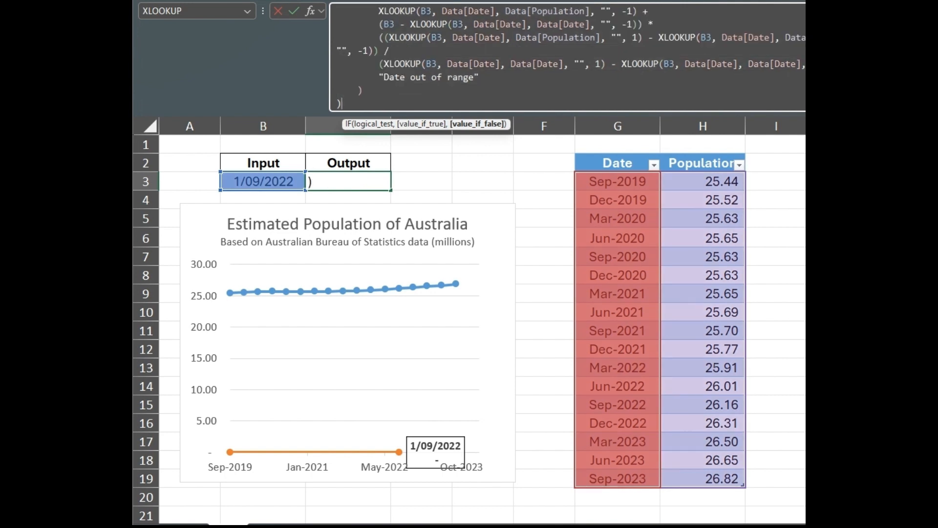
key(Return)
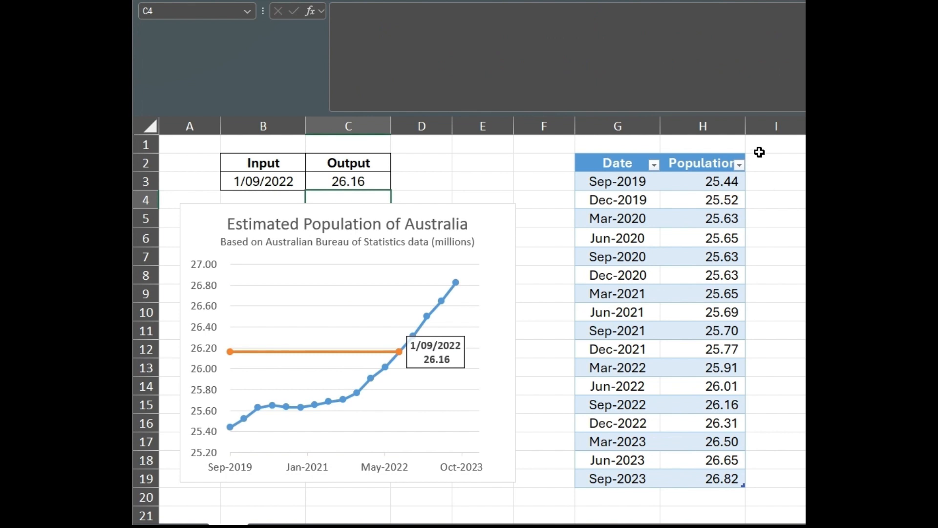
- Test the improved formula with existing data points by copying the table's Jun-2020, Mar-2022 and Dec-2022 dates into B3 in turn as values
click(618, 238)
key(ctrl+c)
right_click(259, 181)
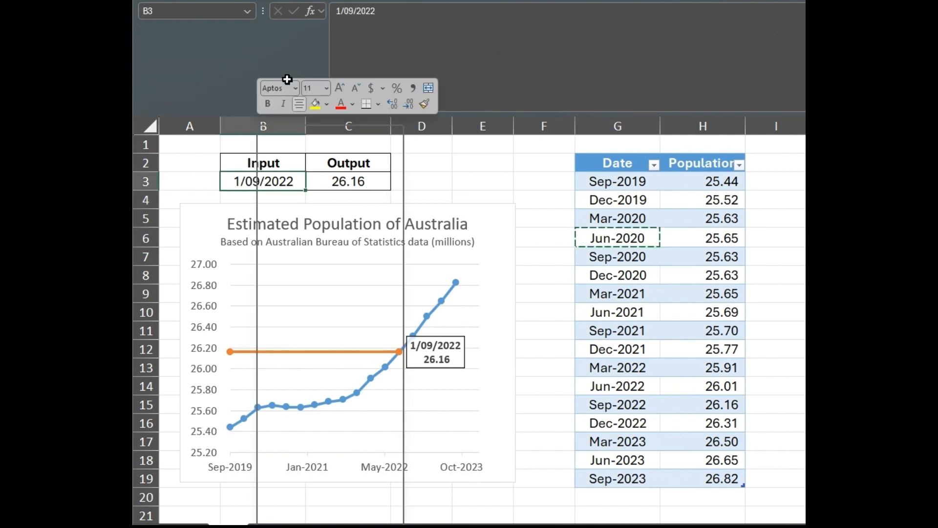
click(308, 214)
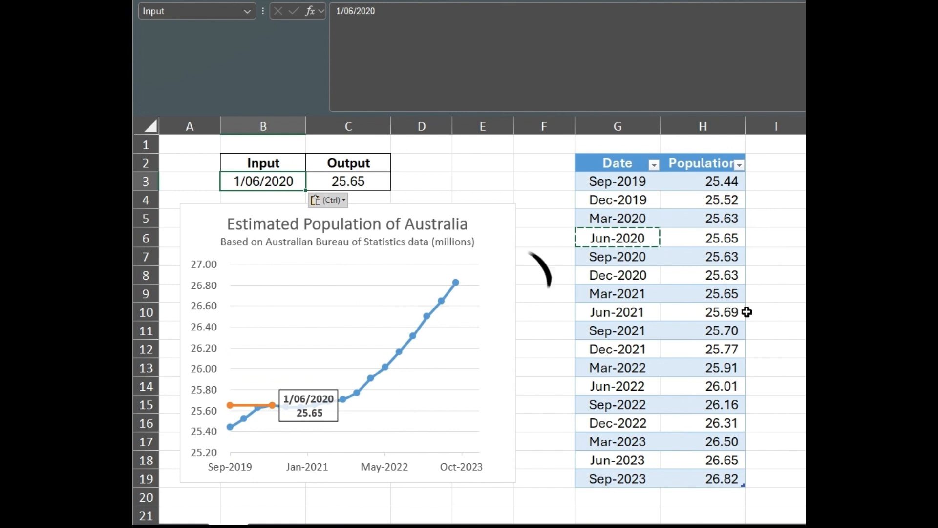
click(618, 367)
key(ctrl+c)
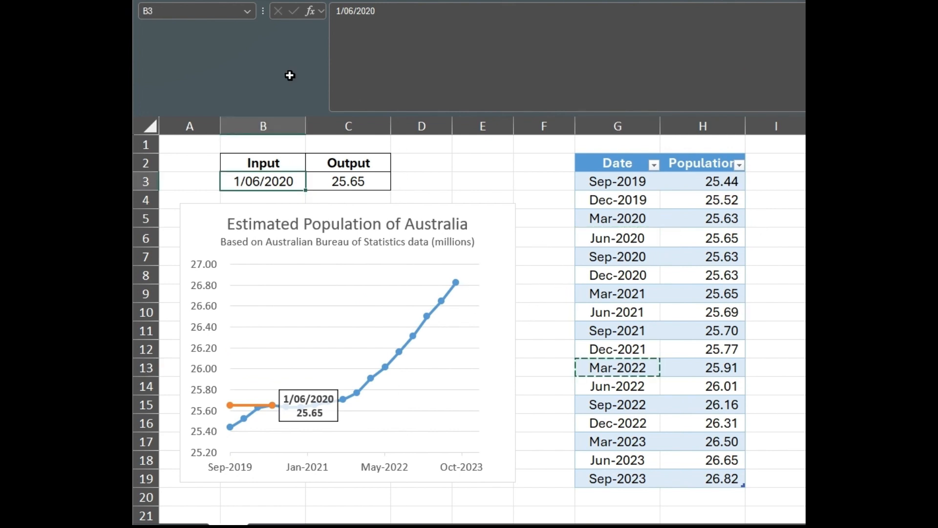
right_click(262, 181)
click(309, 214)
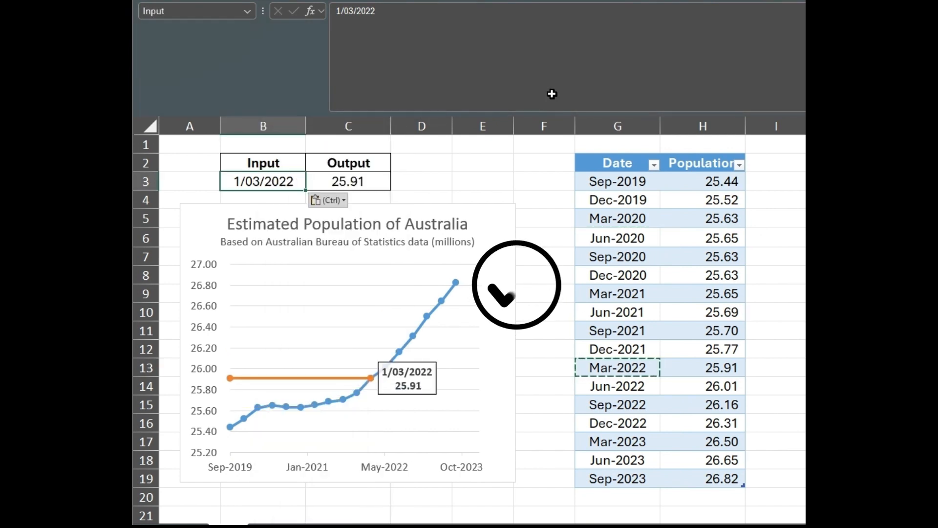
click(617, 423)
key(ctrl+c)
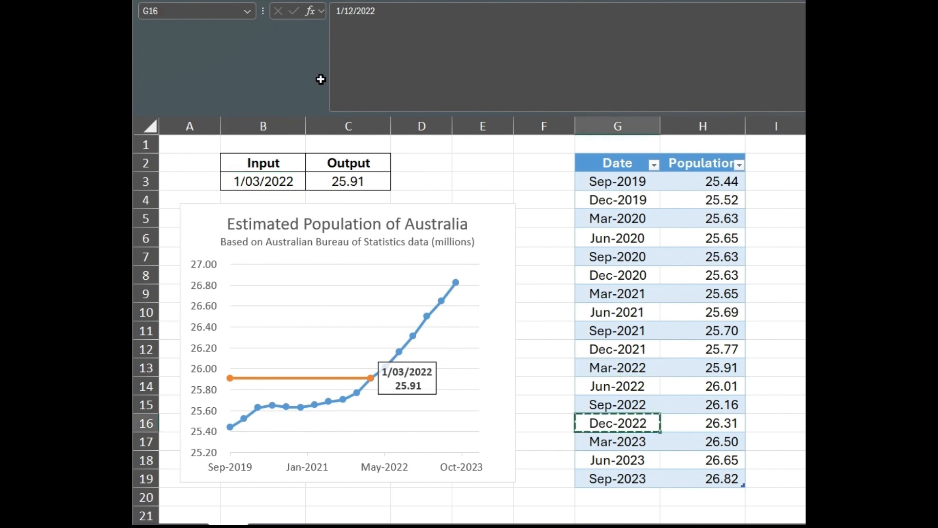
right_click(283, 182)
click(336, 214)
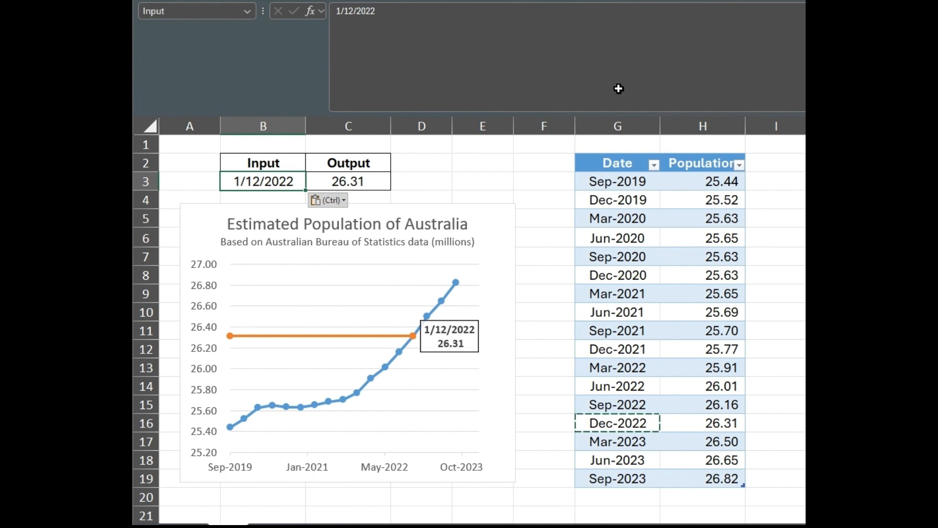
- Test interpolation between existing data points by setting the input date in B3 to 15/12/2022
text(15)
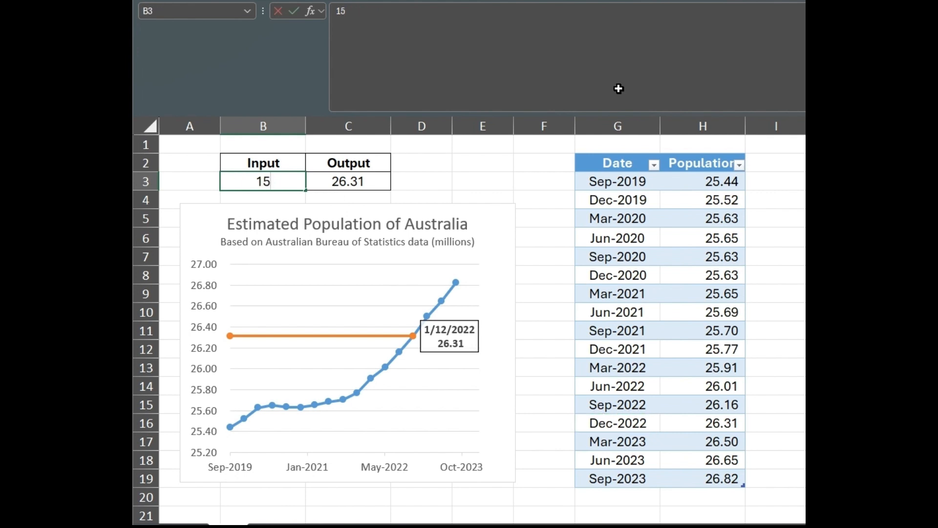
text(/12/2022)
key(Return)
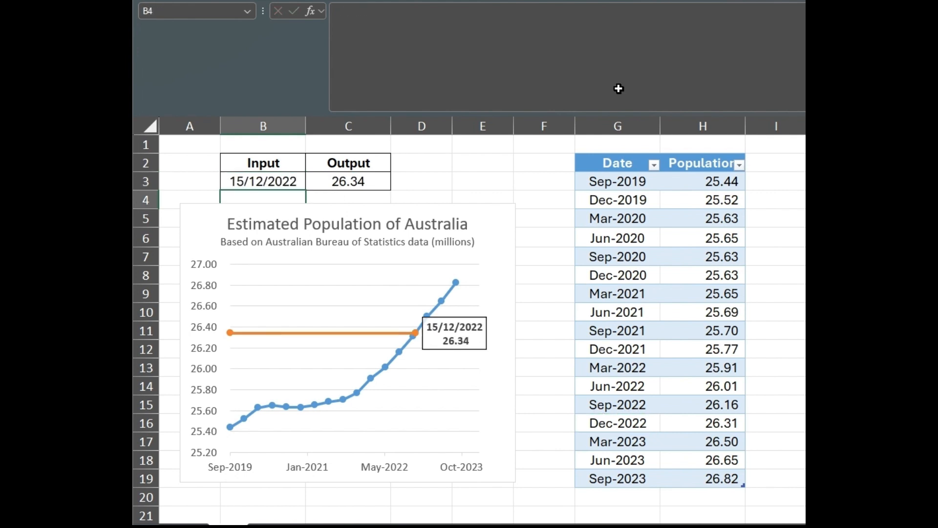